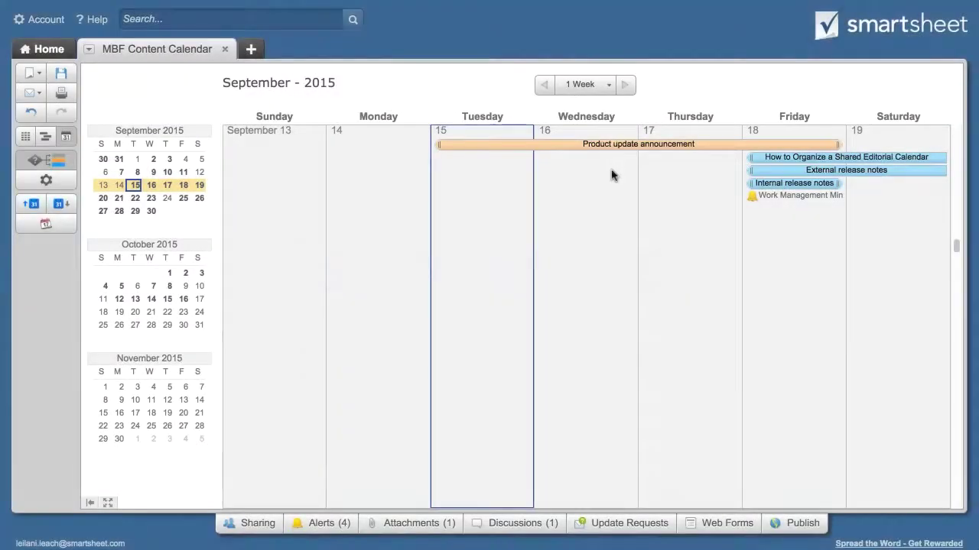
Show one month at a time, stretch Tips for International Users from Tuesday 6th to Thursday 8th, and return to calendar view.
left_click(602, 86)
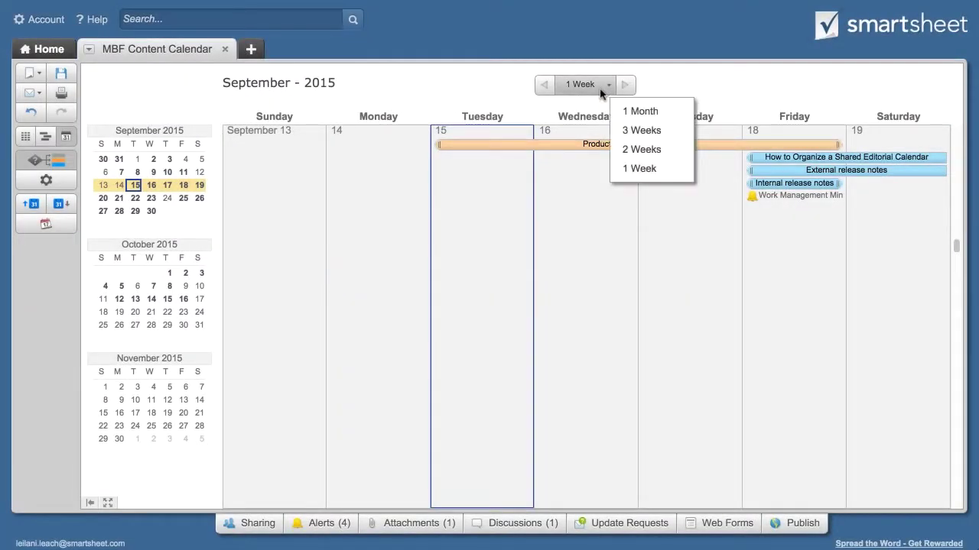
left_click(620, 112)
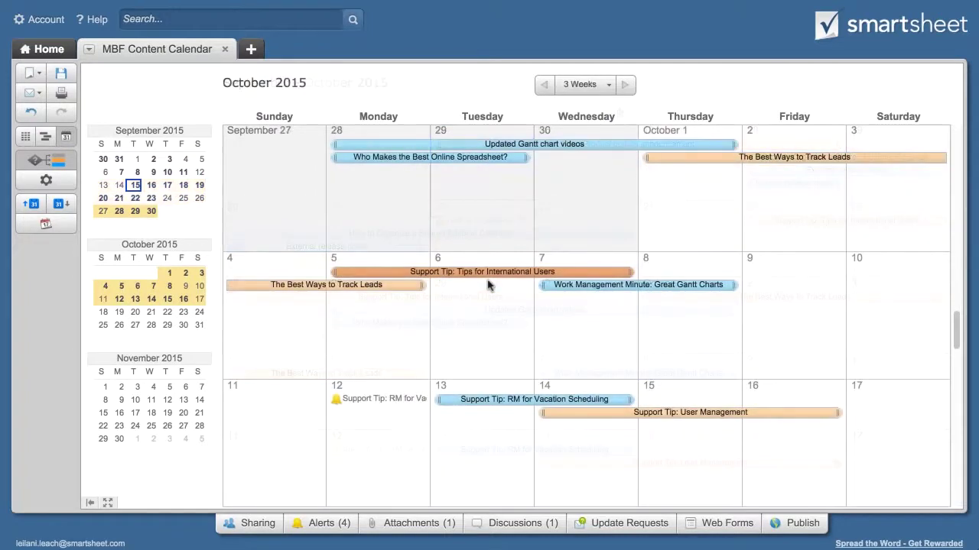
left_click_drag(631, 272, 654, 277)
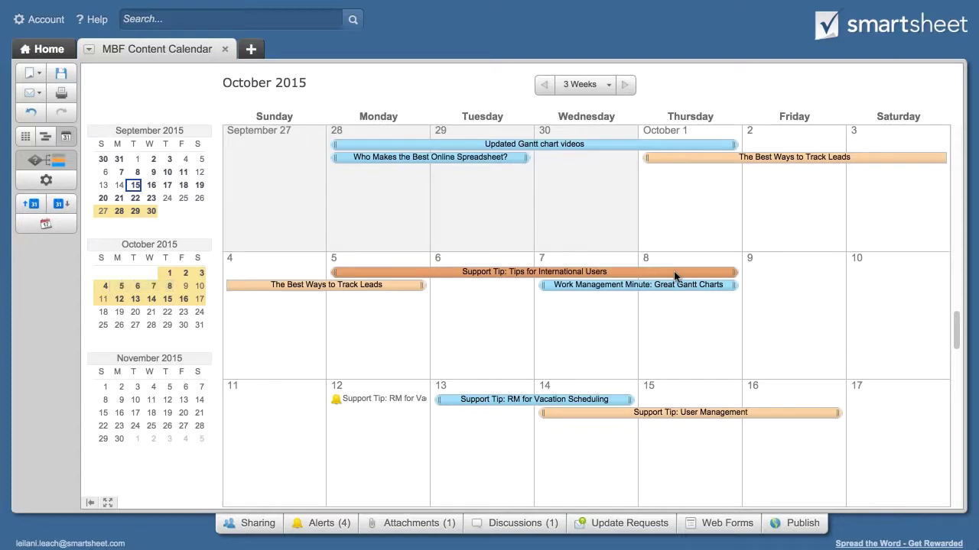
left_click_drag(335, 272, 441, 271)
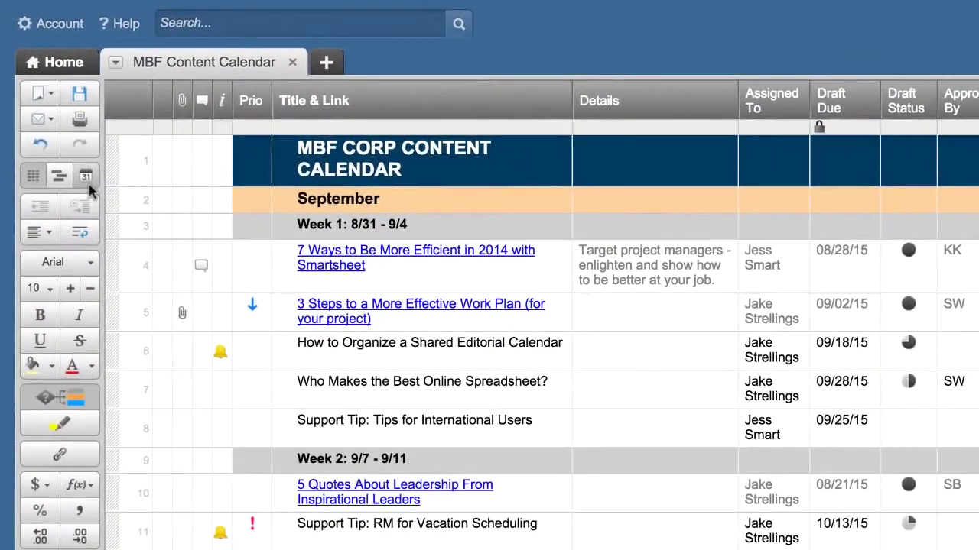
left_click(87, 181)
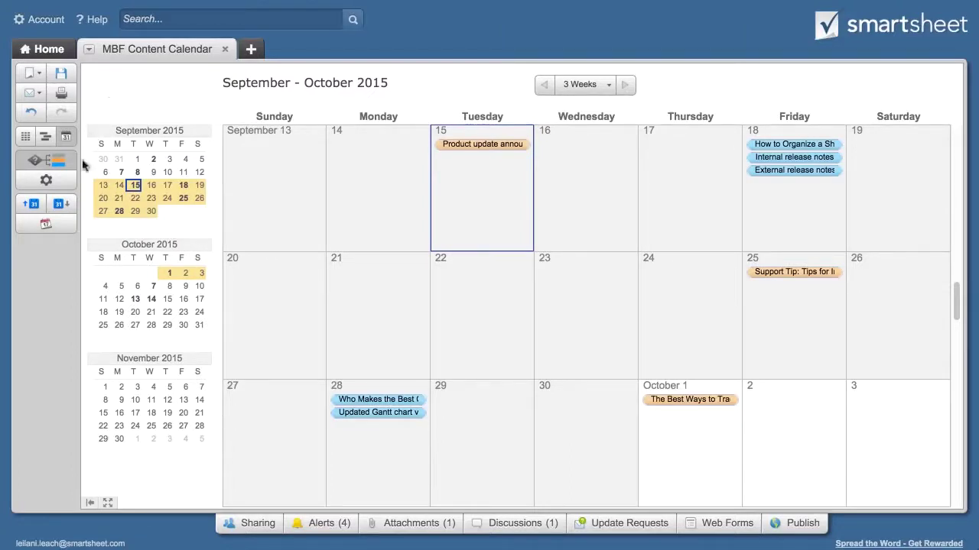
In Calendar Settings, display date ranges from Draft Due to Publication Date and check Display My Reminders.
left_click(48, 181)
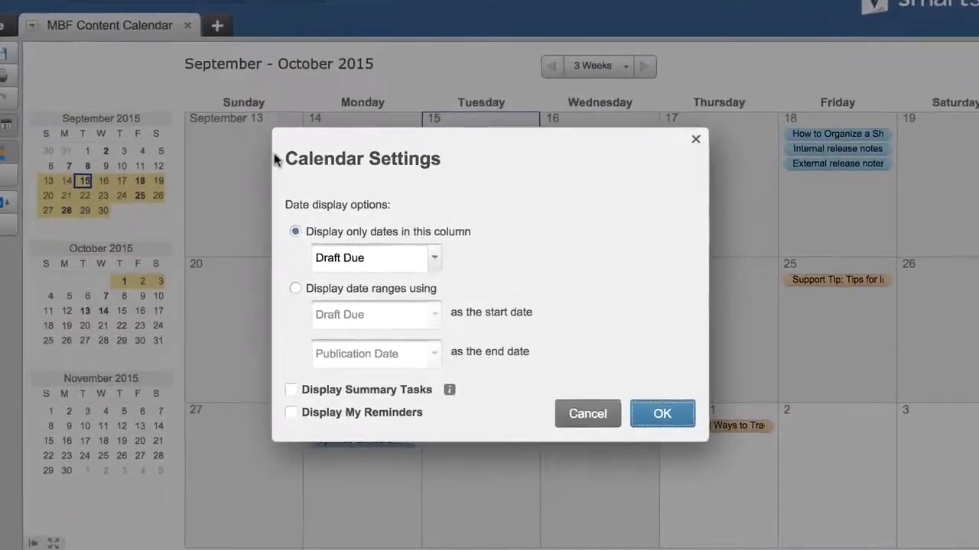
left_click(393, 258)
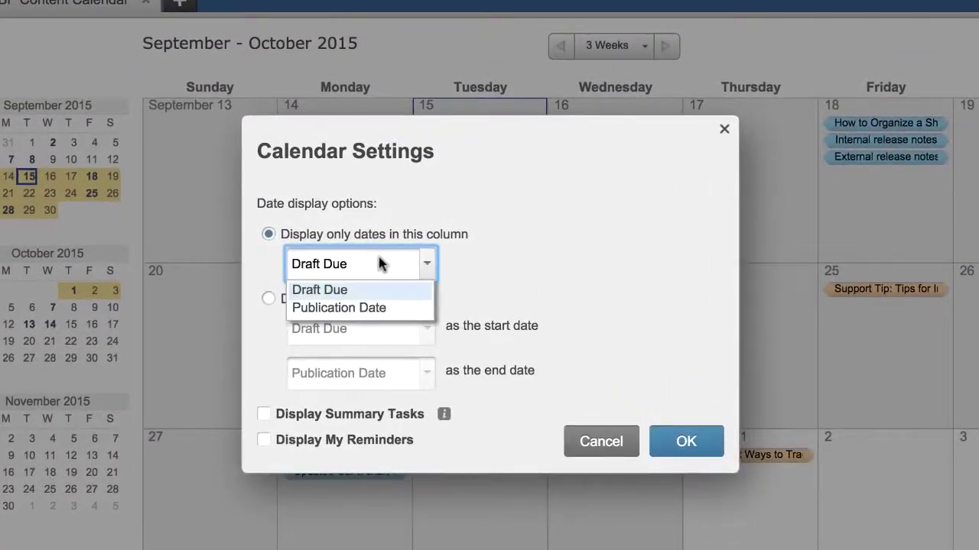
left_click(269, 300)
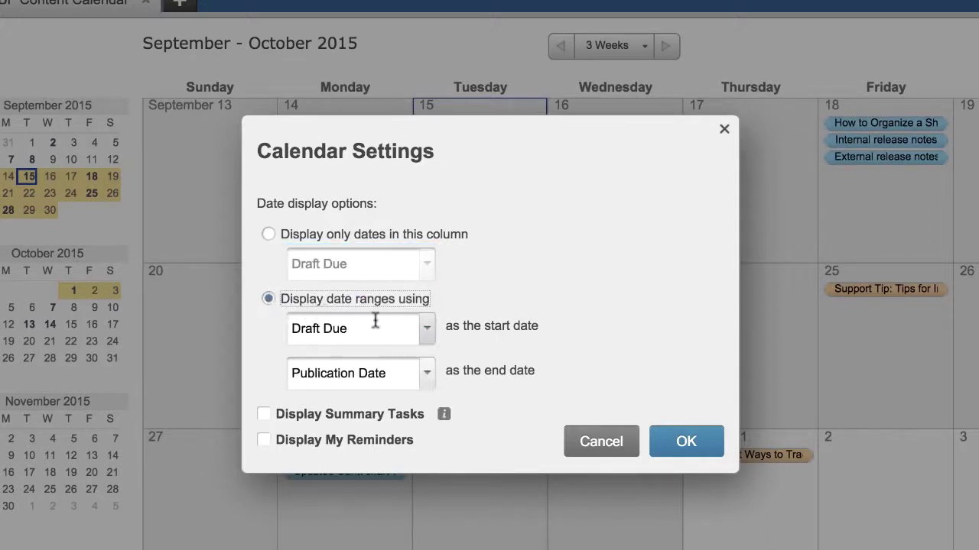
left_click(275, 429)
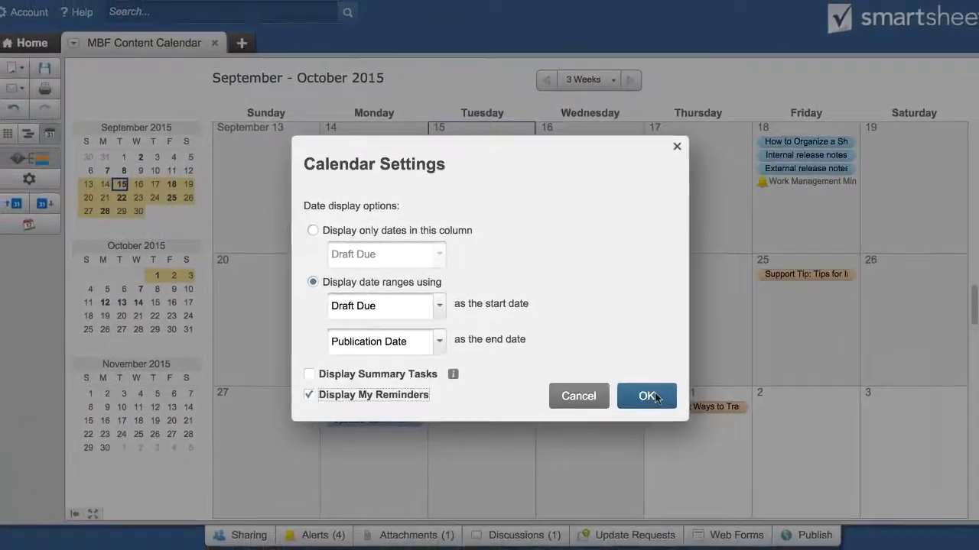
left_click(657, 406)
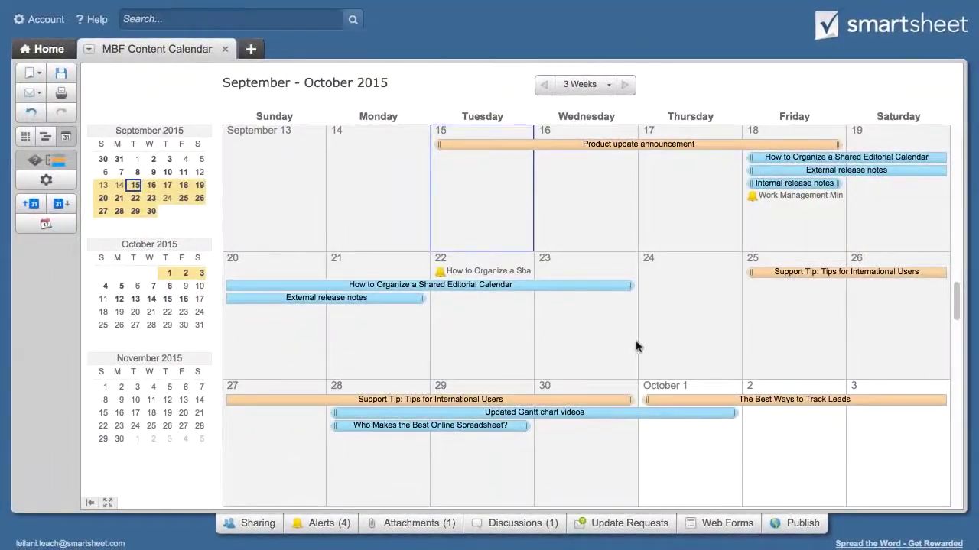
Switch the calendar to 1 Week and back to 1 Month, then scroll down to start at September 27.
left_click(586, 90)
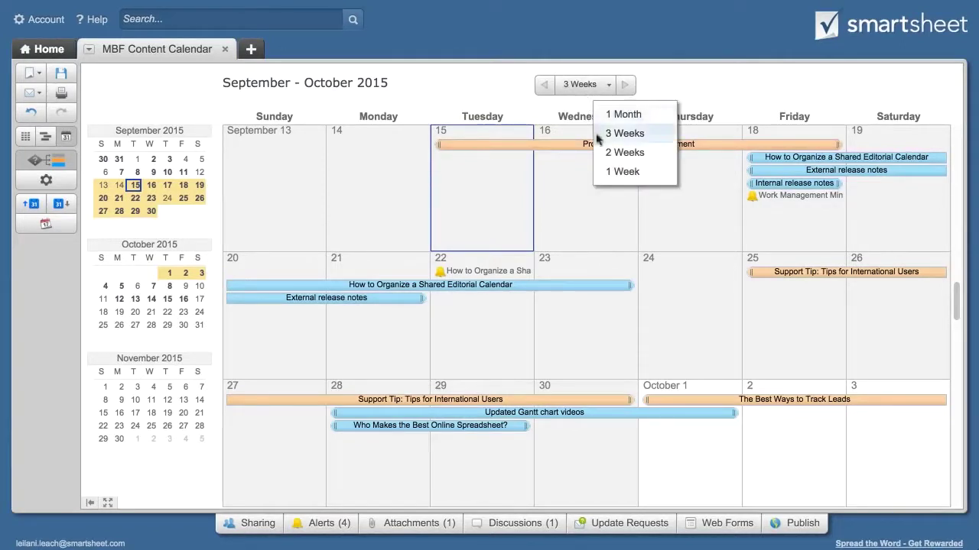
left_click(621, 171)
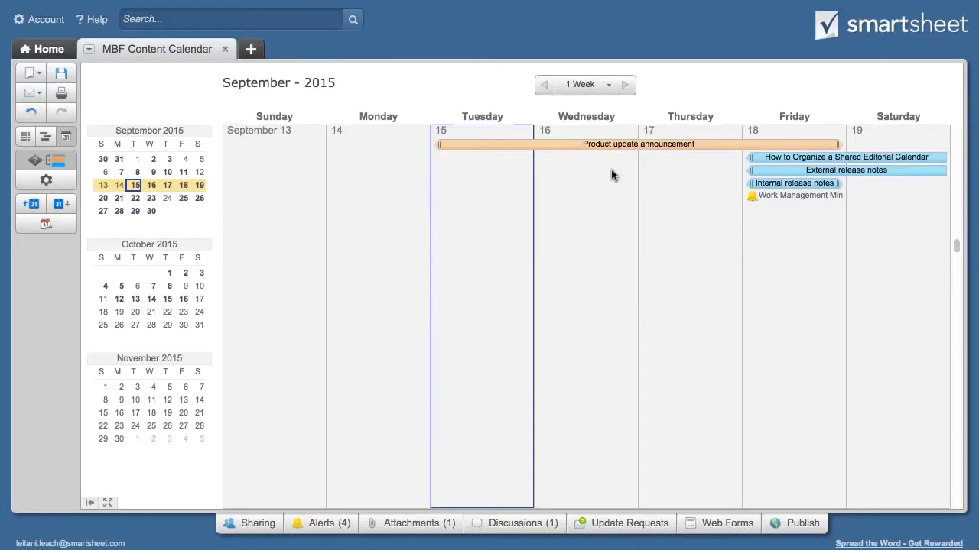
left_click(605, 85)
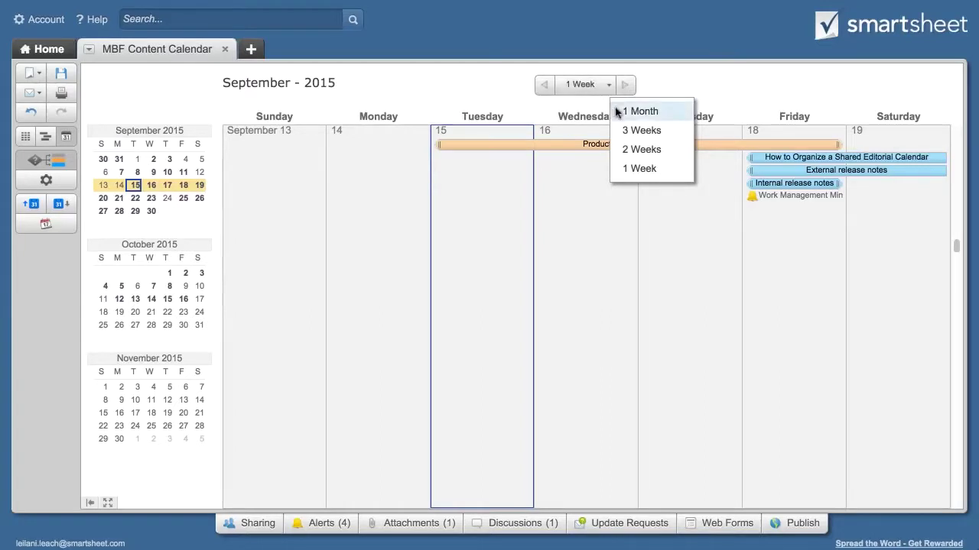
left_click(639, 111)
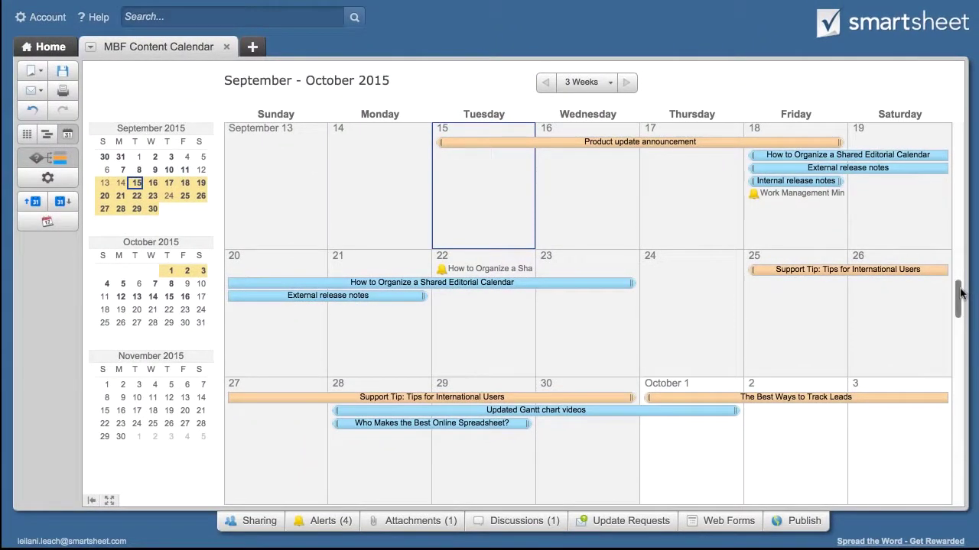
left_click_drag(959, 297, 958, 307)
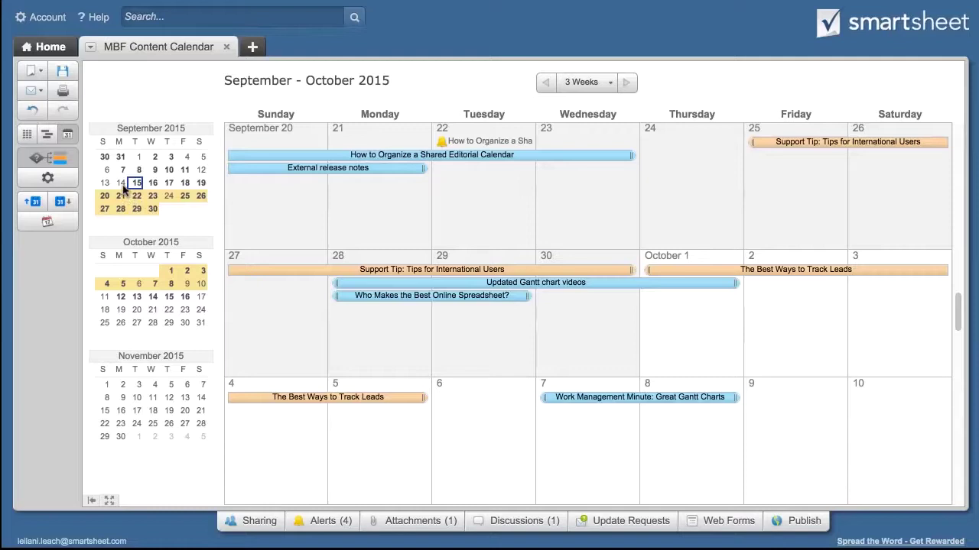
scroll(122, 189, "down", 1)
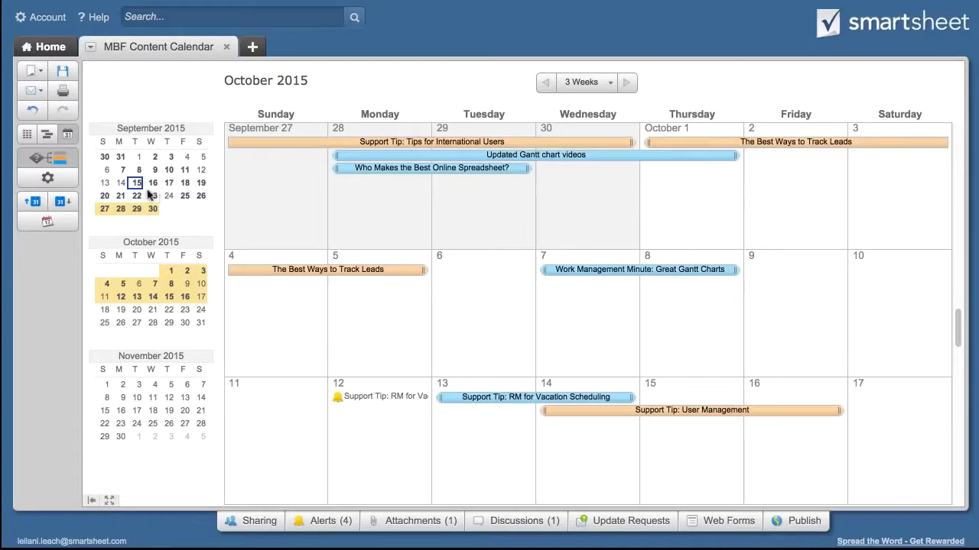
Change the Draft Due of Tips for International Users to 09/28/15 and save the entry.
double_click(327, 142)
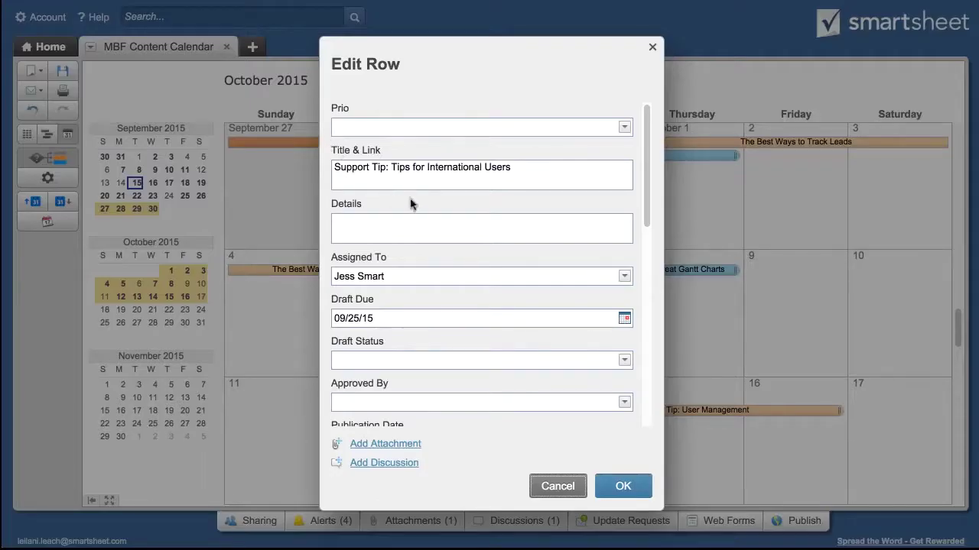
left_click(624, 318)
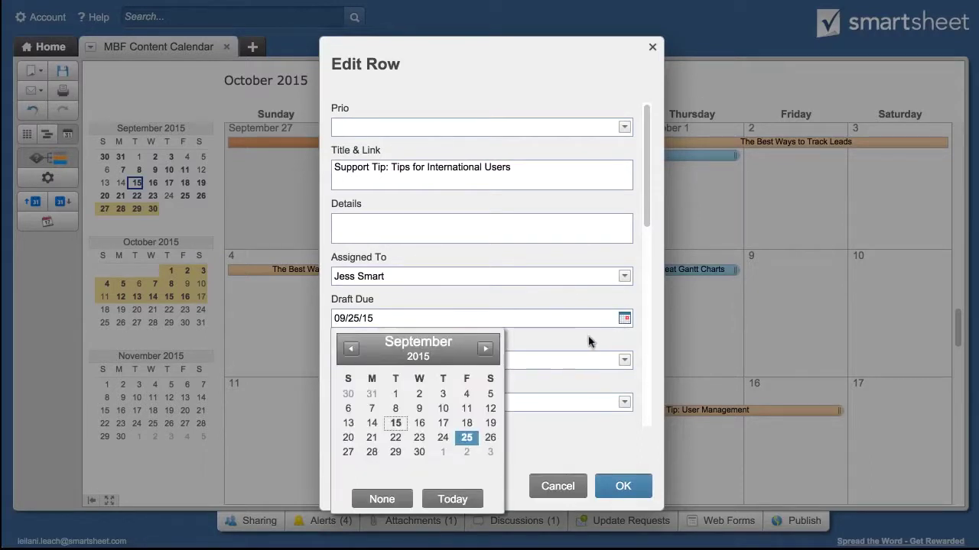
left_click(372, 453)
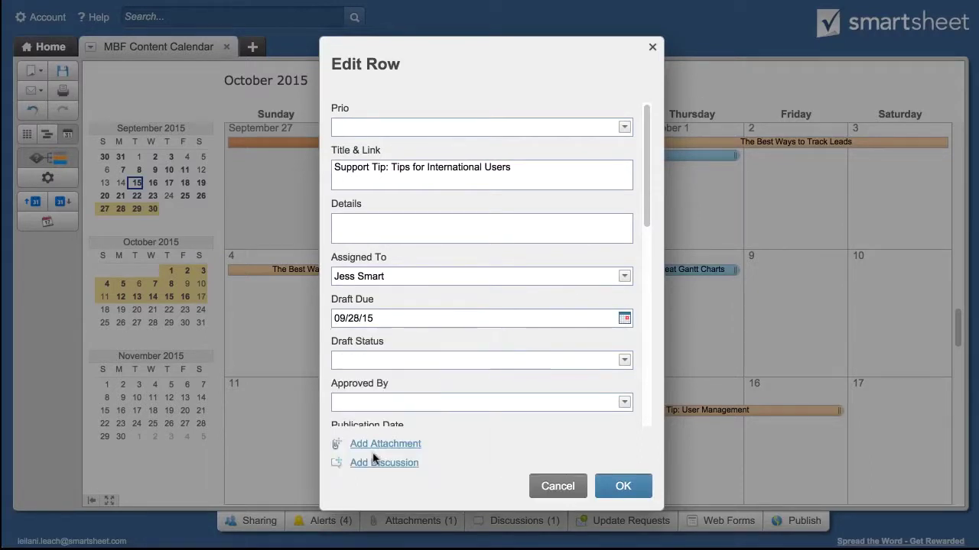
left_click(600, 482)
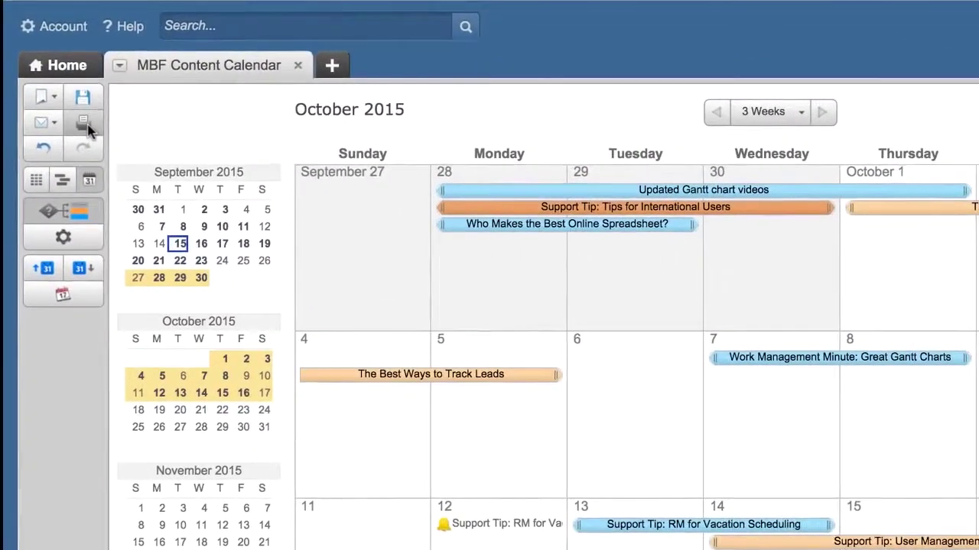
Move the Tips for International Users bar into the week of October 4 and extend it to October 8.
left_click(48, 126)
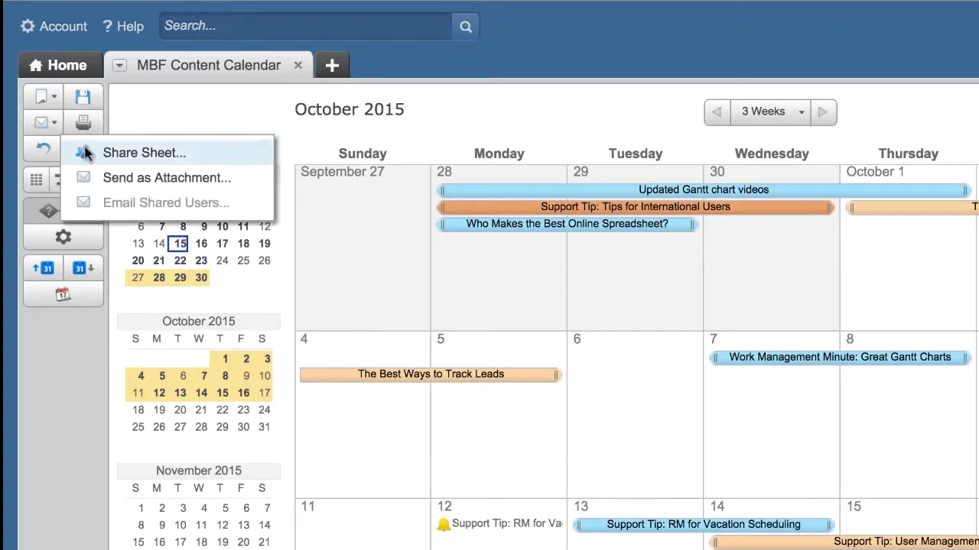
left_click(229, 116)
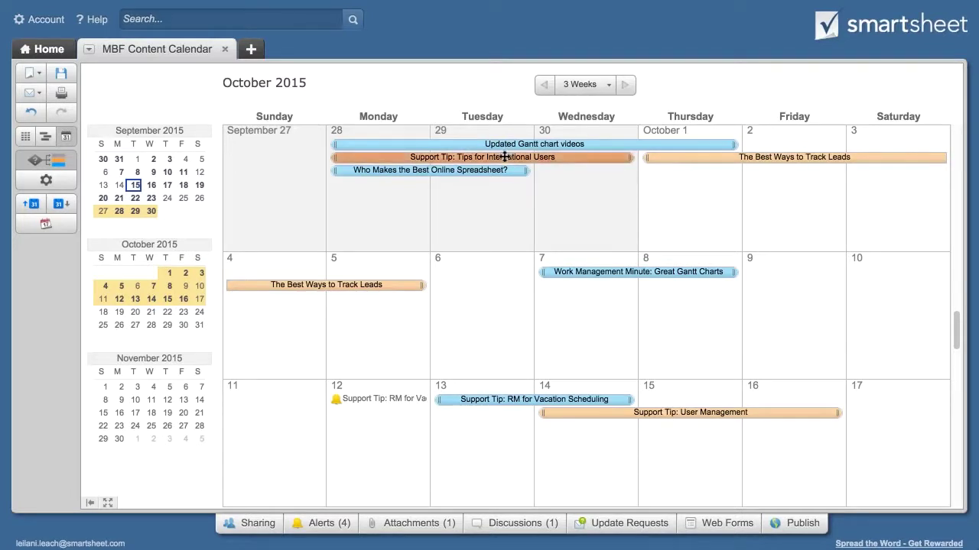
left_click_drag(507, 256, 501, 288)
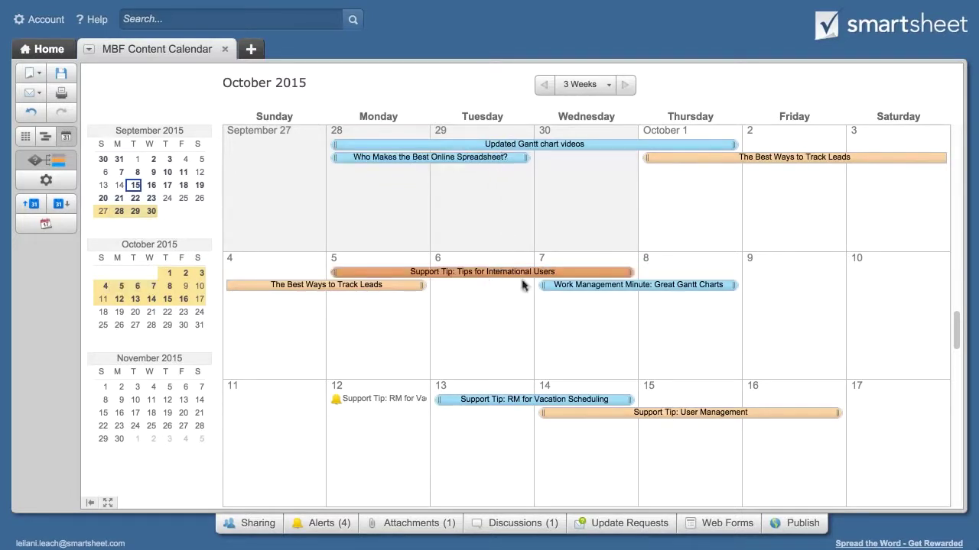
left_click_drag(631, 272, 672, 277)
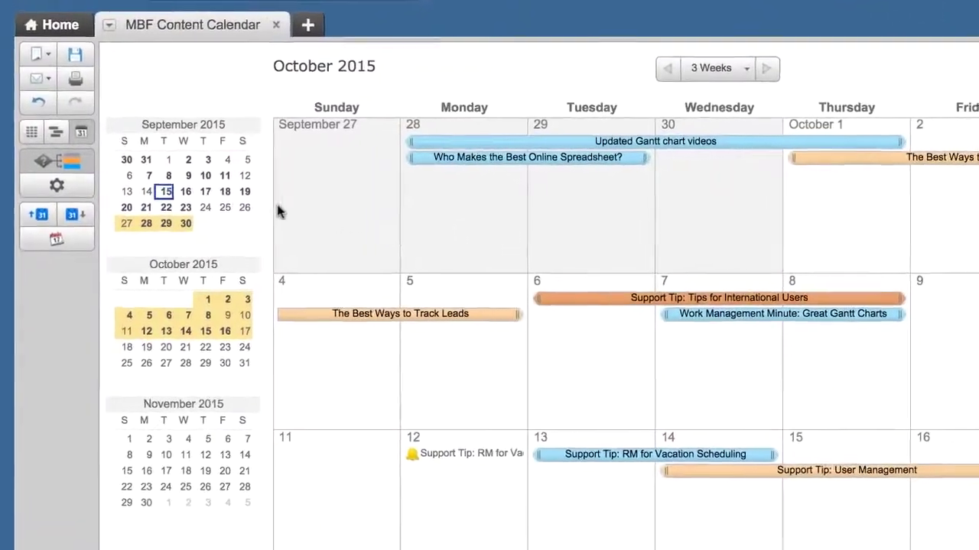
Change the first conditional formatting rule's Gantt/Calendar bar colour to light green.
left_click(67, 161)
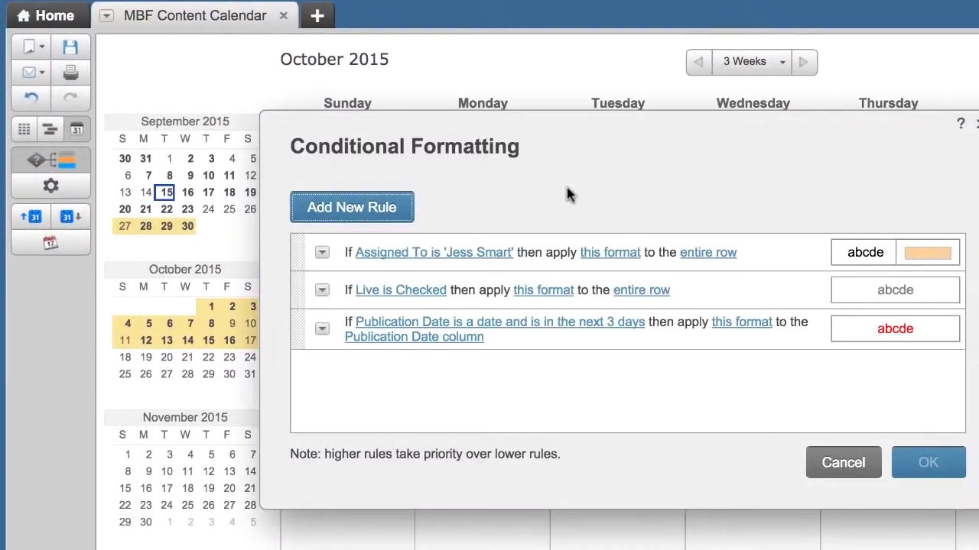
left_click(540, 242)
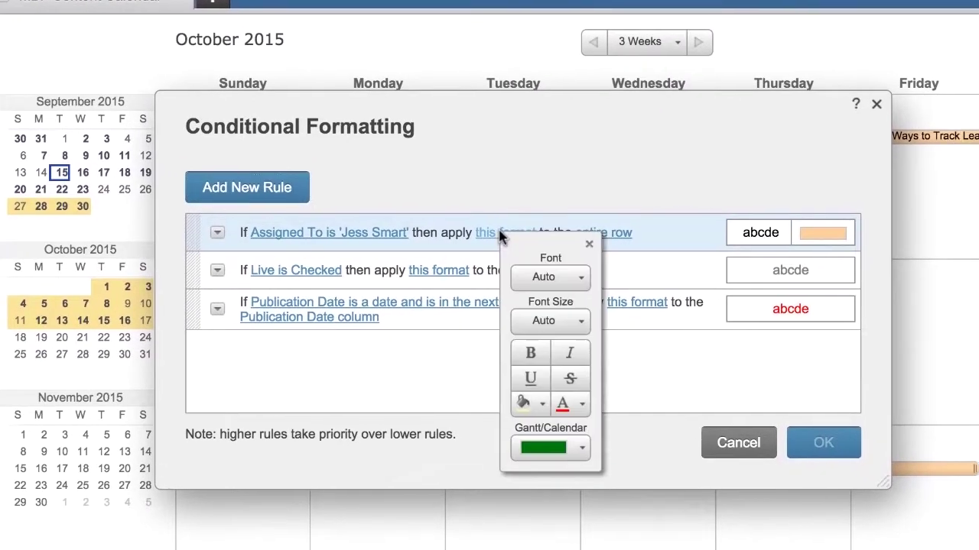
left_click(551, 442)
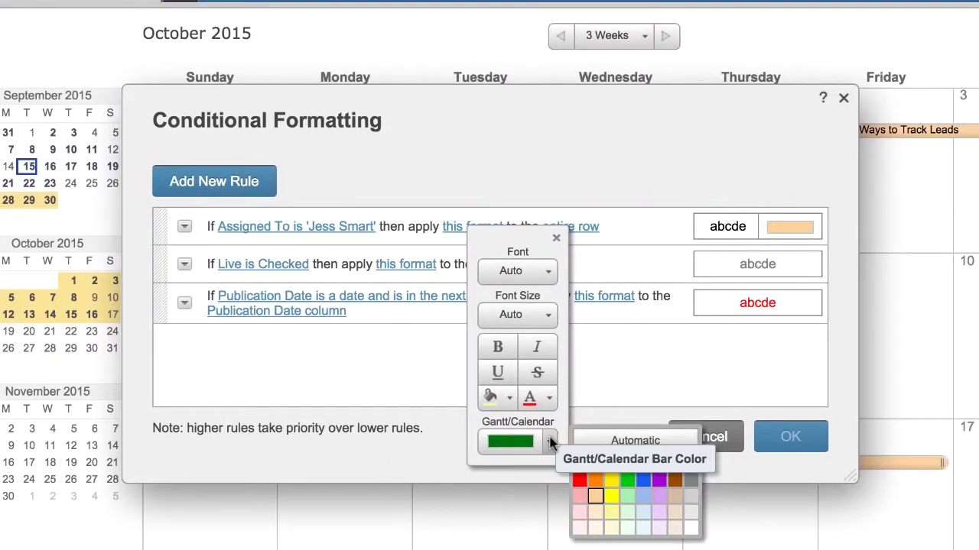
left_click(627, 497)
left_click(767, 433)
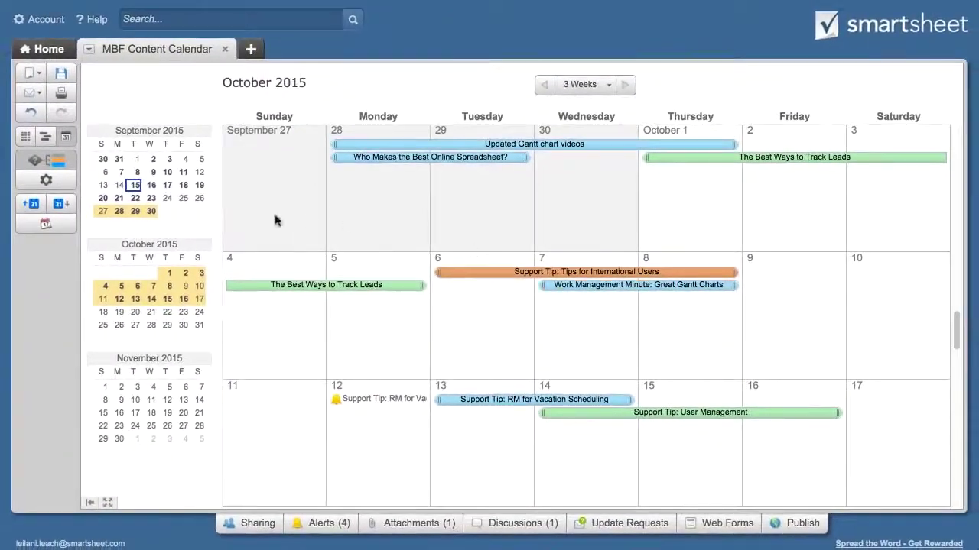
left_click(64, 187)
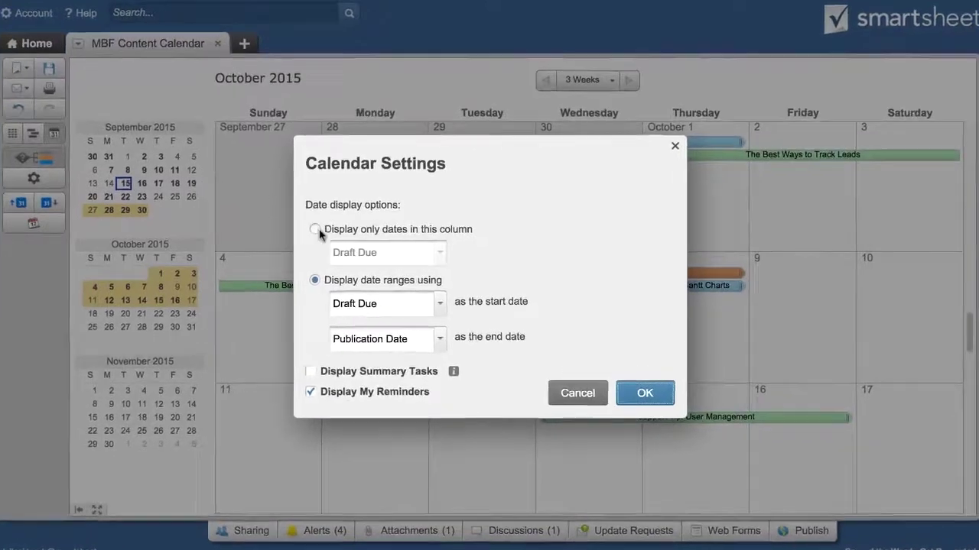
Set Calendar Settings to display only the dates in the Publication Date column.
left_click(310, 228)
left_click(418, 252)
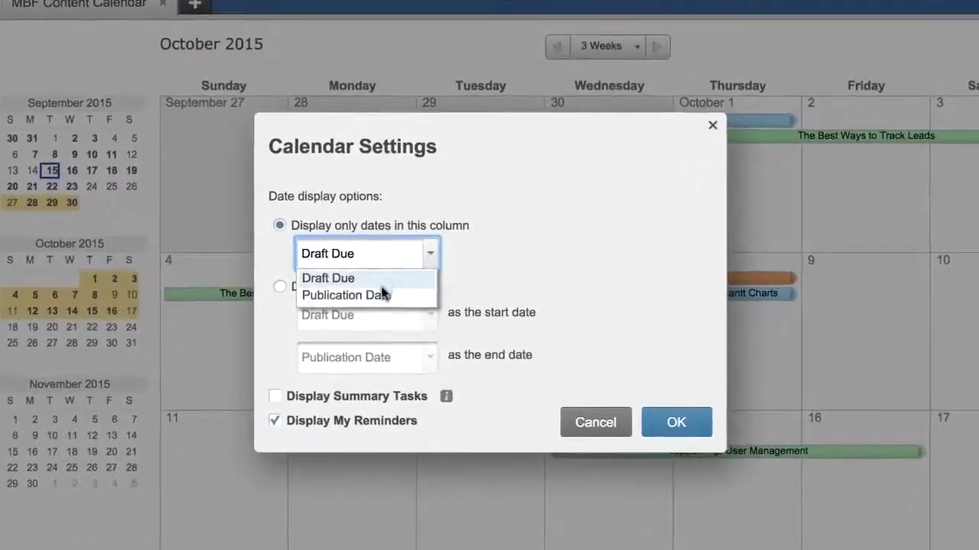
left_click(397, 288)
left_click(682, 428)
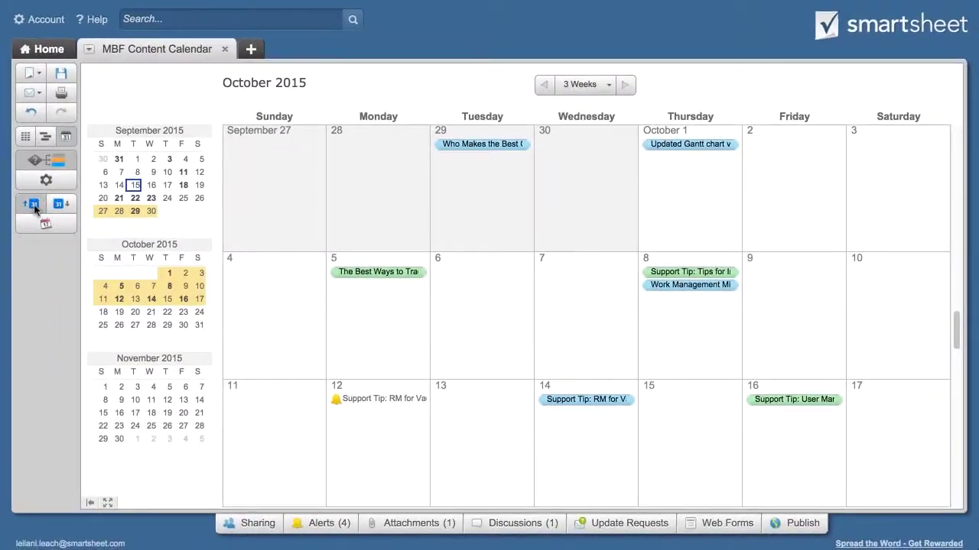
left_click(34, 205)
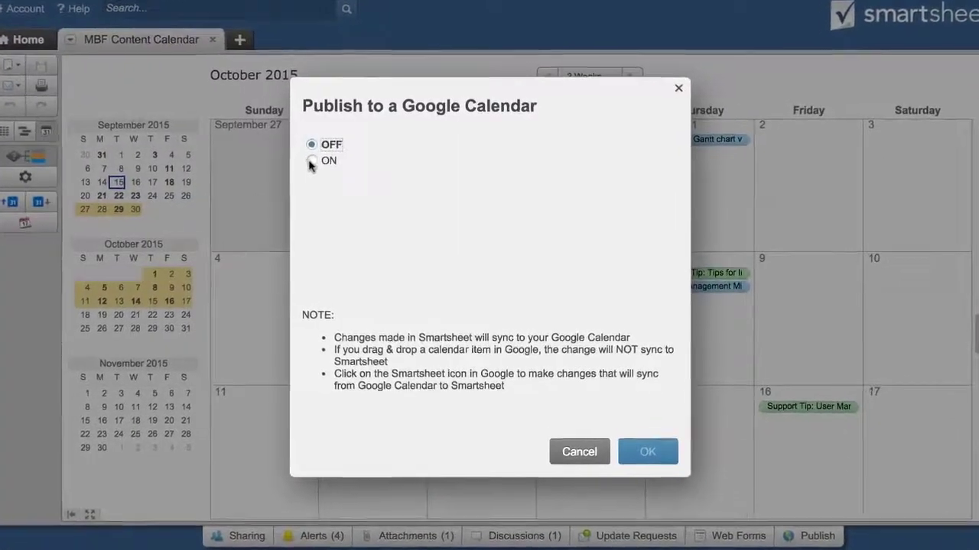
Publish the sheet to a Google Calendar named 'Fall Publishing Schedule' and reload Google Calendar.
left_click(311, 163)
left_click_drag(421, 208, 286, 204)
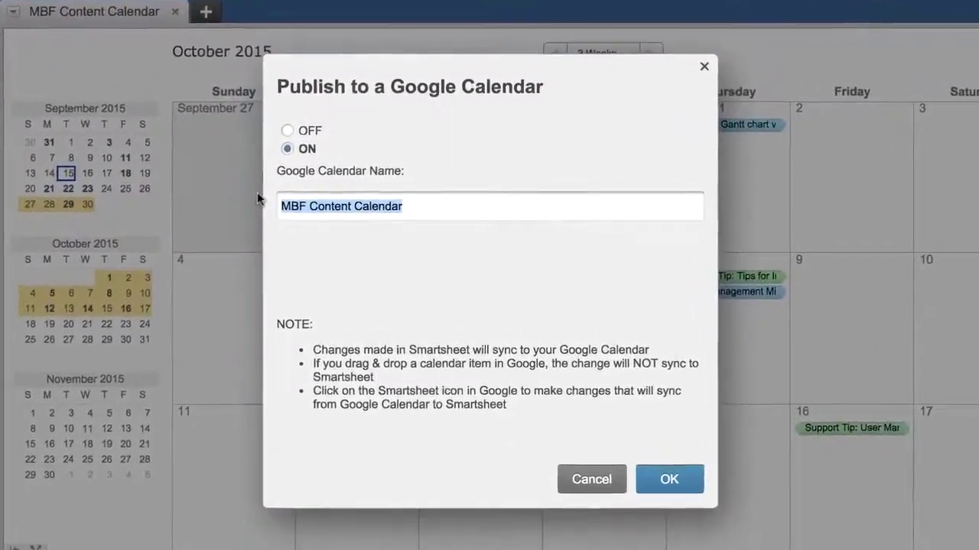
type("Fall ")
type("Publishing Schedule")
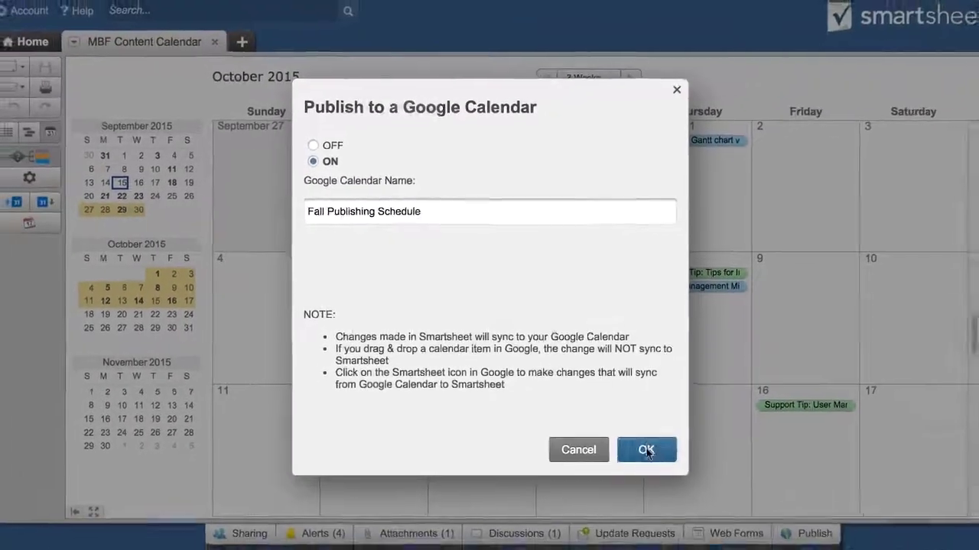
left_click(647, 450)
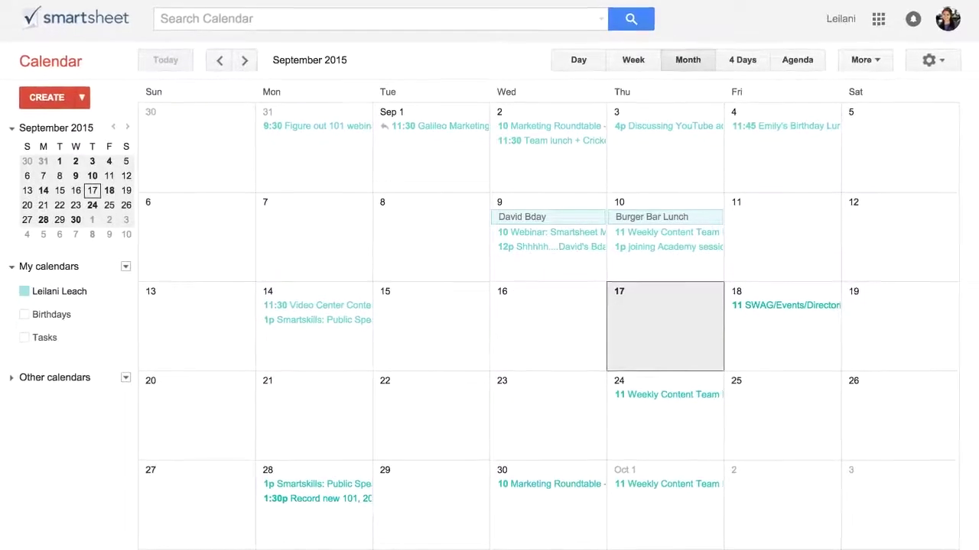
key("super+r")
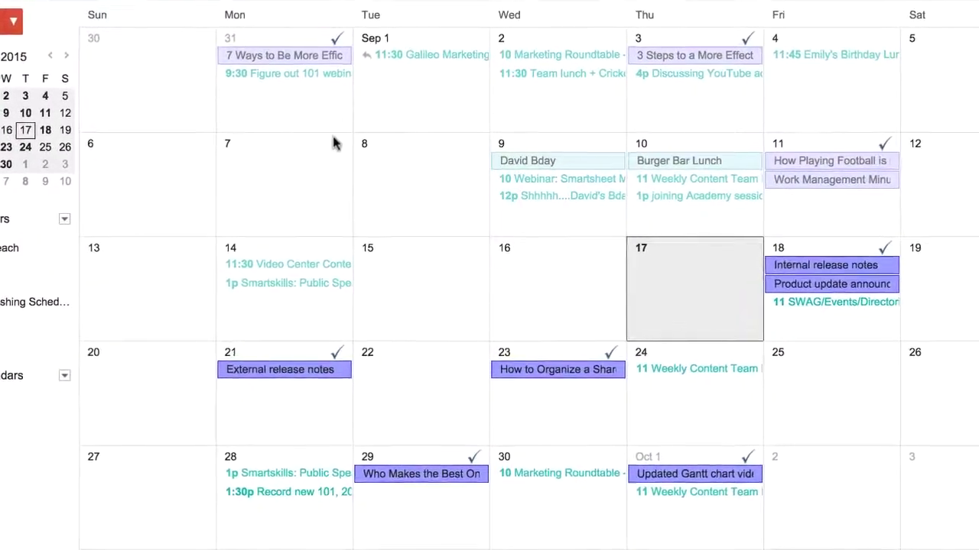
Open the Who Makes the Best Online Spreadsheet? event on September 29 in Google Calendar.
left_click(473, 465)
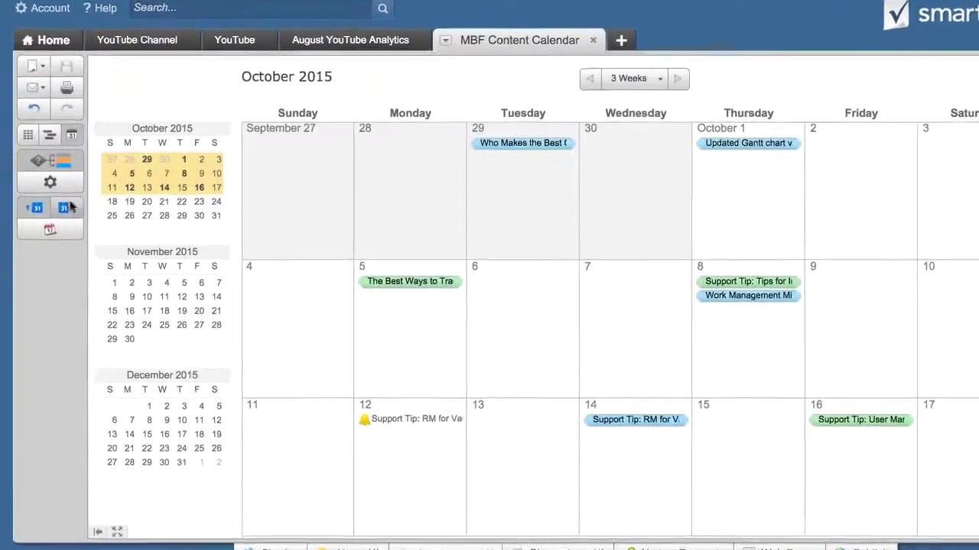
Turn on the Google Calendar overlay so personal events appear beside the sheet's items.
left_click(65, 206)
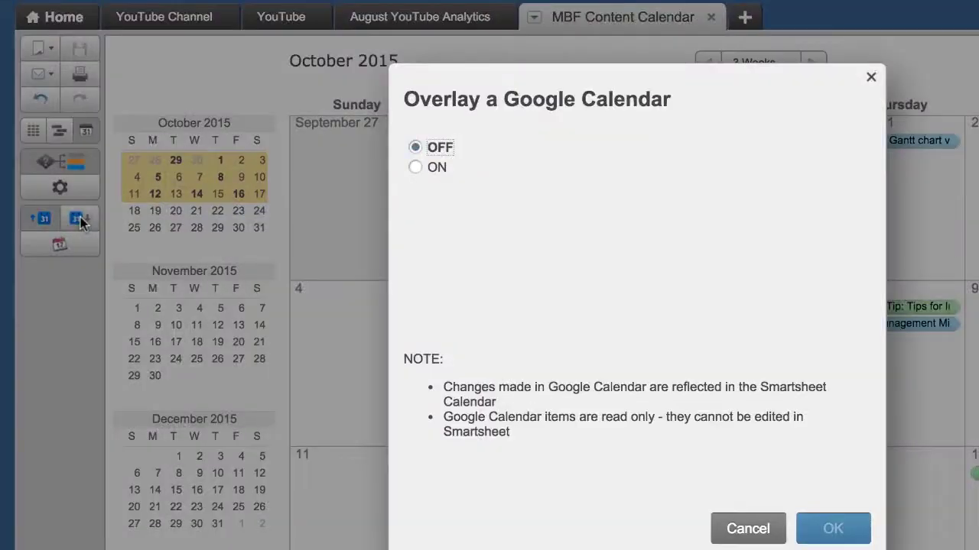
left_click(416, 167)
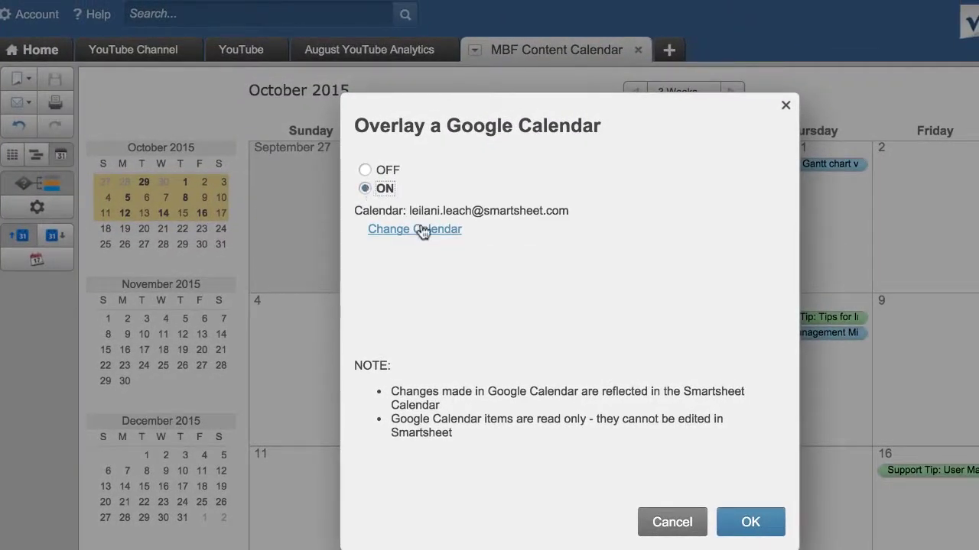
left_click(734, 523)
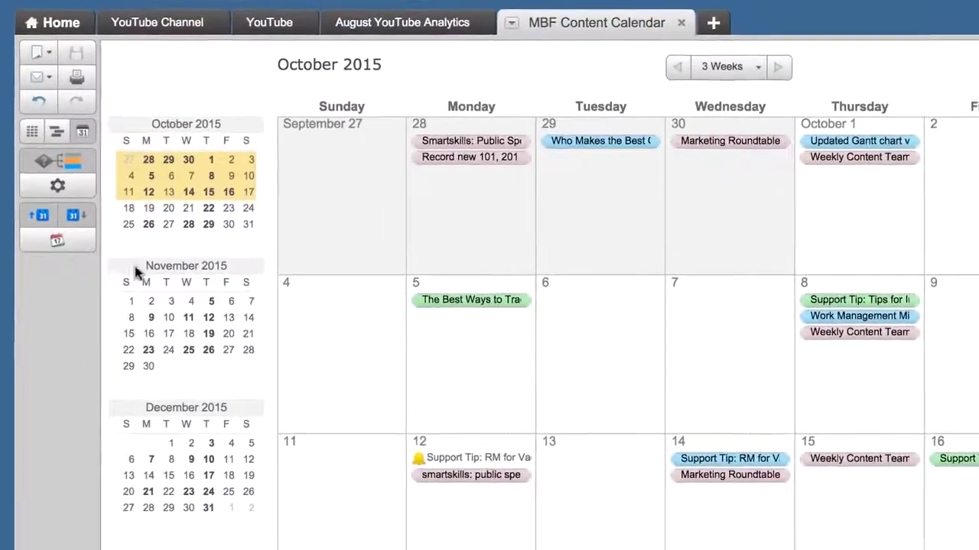
Turn on iCal (Calendar) publishing, select the generated webcal link, and close Publish Options.
left_click(70, 243)
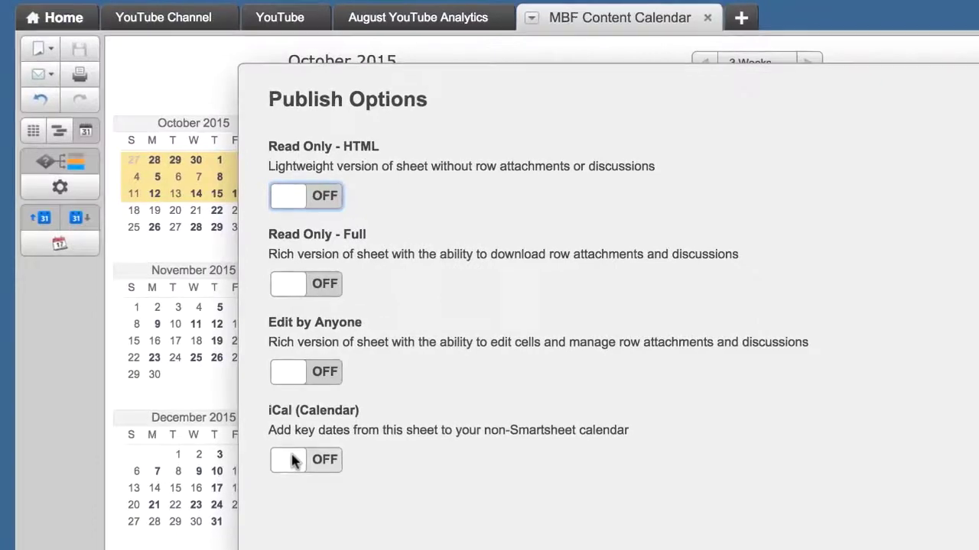
left_click(289, 459)
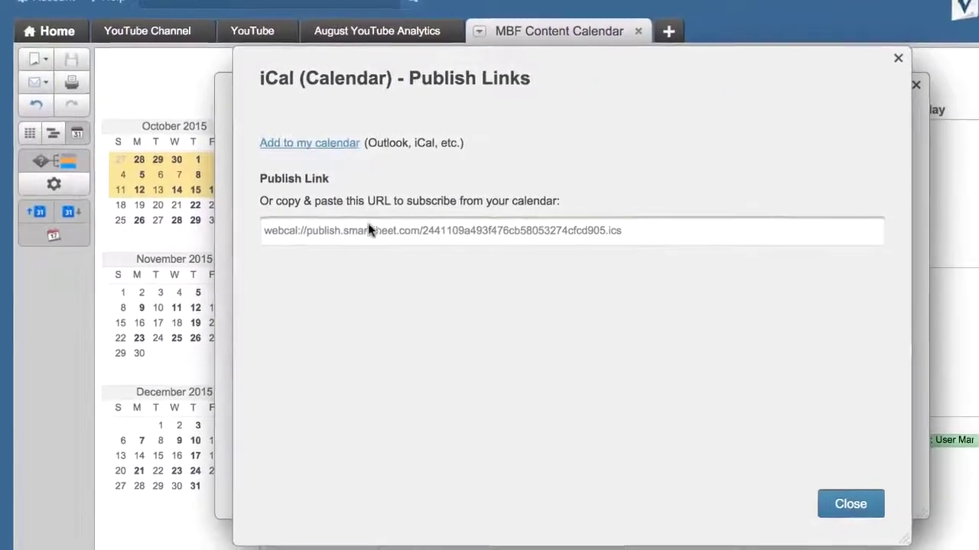
left_click(375, 233)
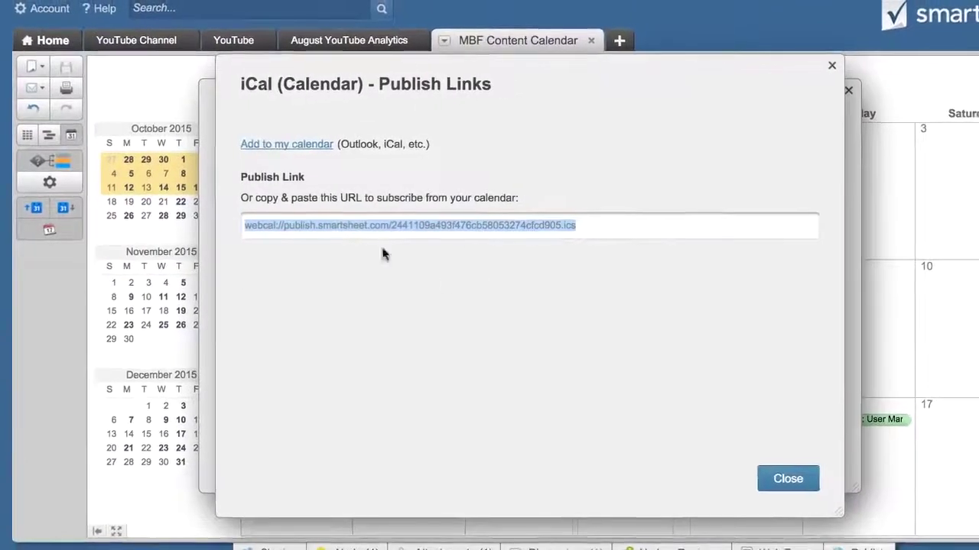
left_click(791, 489)
left_click(756, 467)
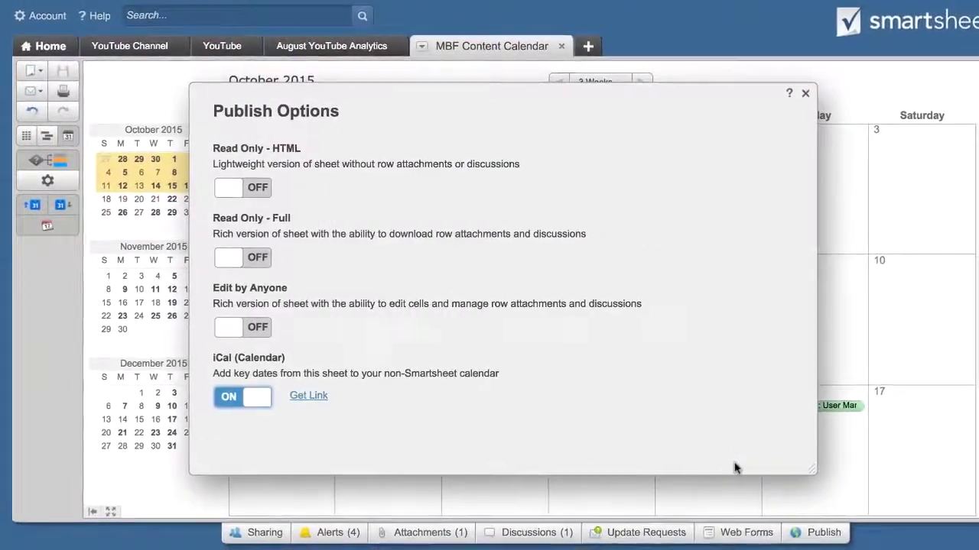
left_click(789, 94)
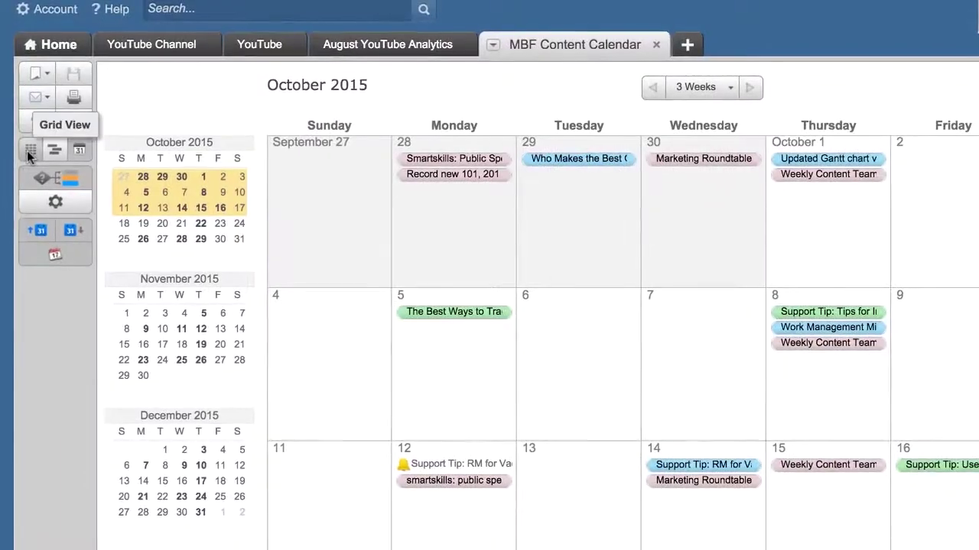
Switch the MBF Content Calendar to Grid View, showing the Week 1: 8/31 - 9/4 rows.
left_click(29, 153)
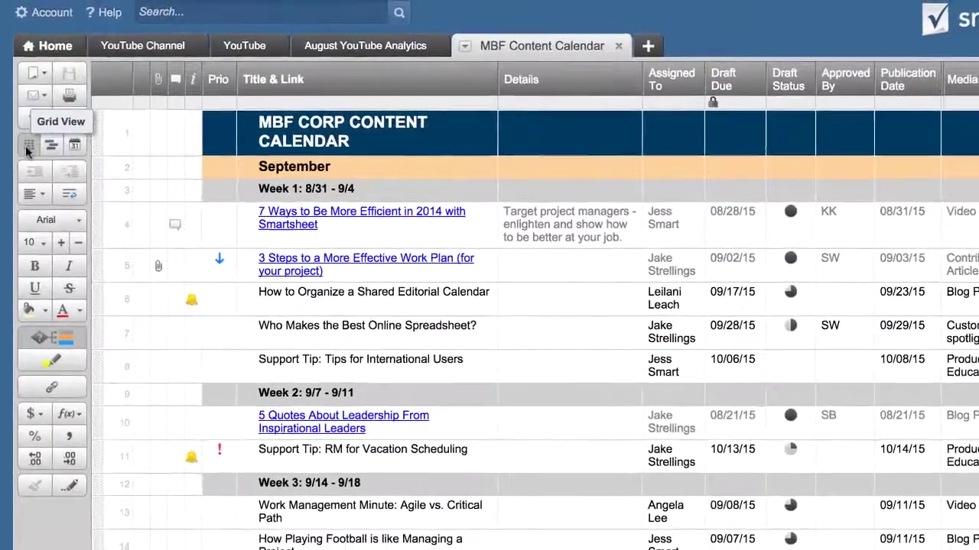